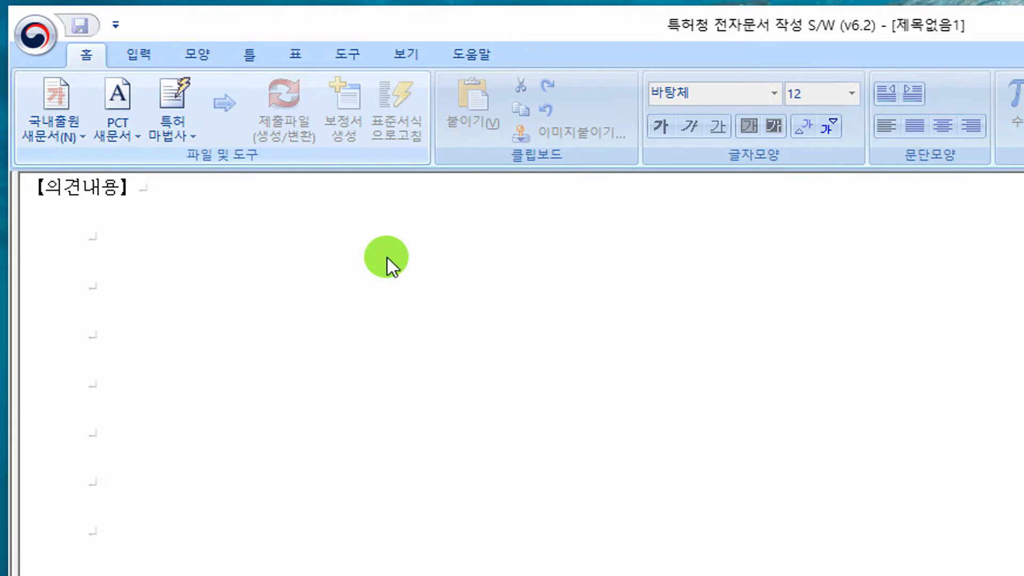
# Step: Open the drafted opinion document 2019_00001_의견 in place of the blank opinion form and review its section on the rejection reasons
pyautogui.click(194, 199)
pyautogui.click(166, 232)
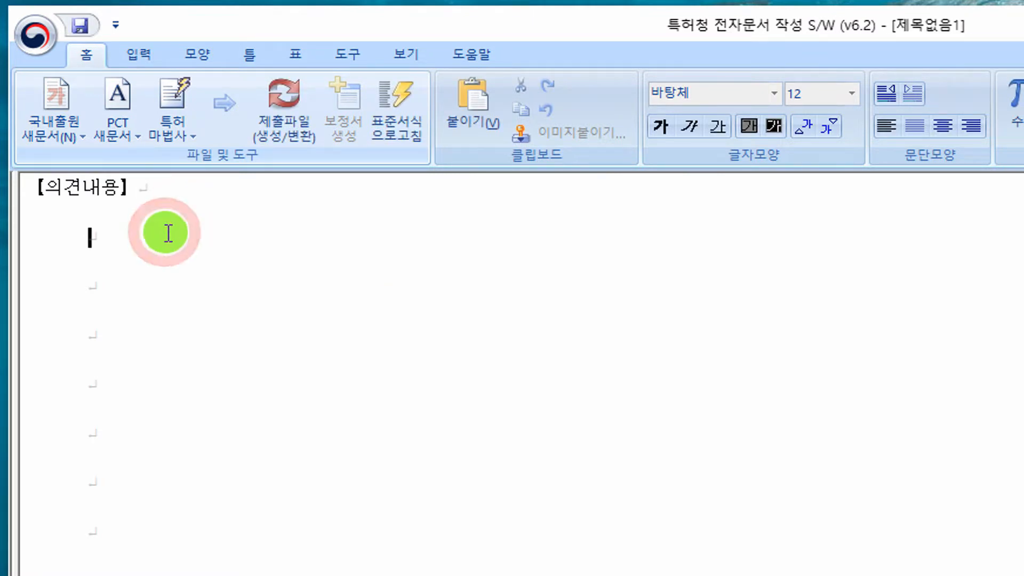
pyautogui.click(163, 186)
pyautogui.click(36, 29)
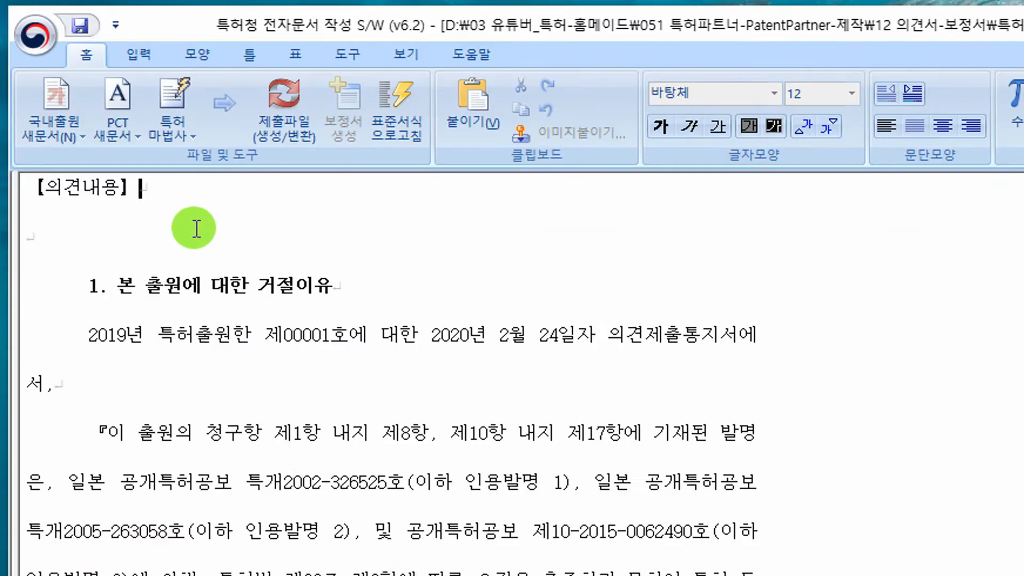
pyautogui.click(194, 223)
pyautogui.moveTo(74, 284); pyautogui.dragTo(737, 498)
pyautogui.click(276, 222)
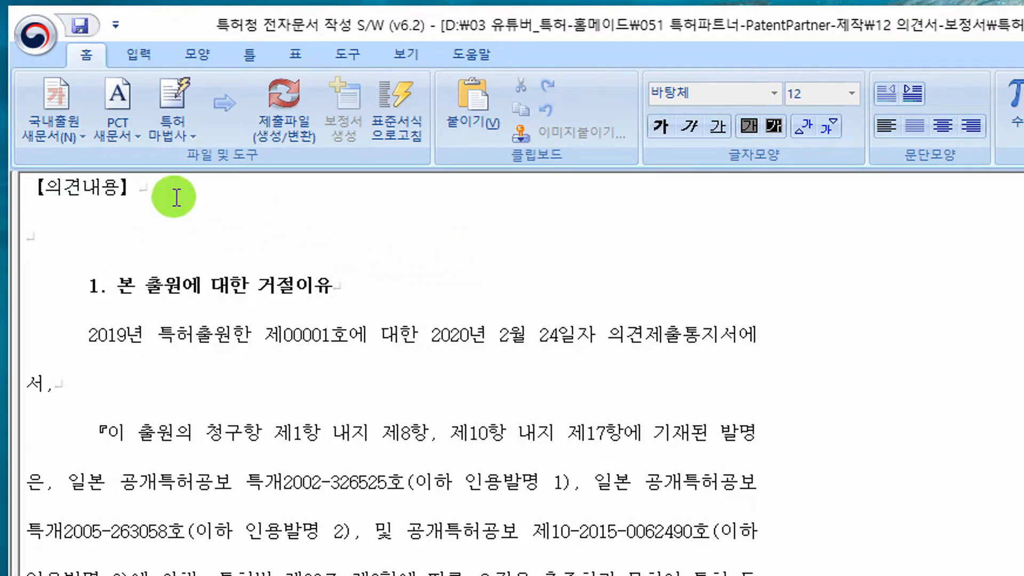
# Step: Convert the opinion document into the submission file 2019_00001_의견 in HLZ format, overwriting the existing file
pyautogui.click(284, 114)
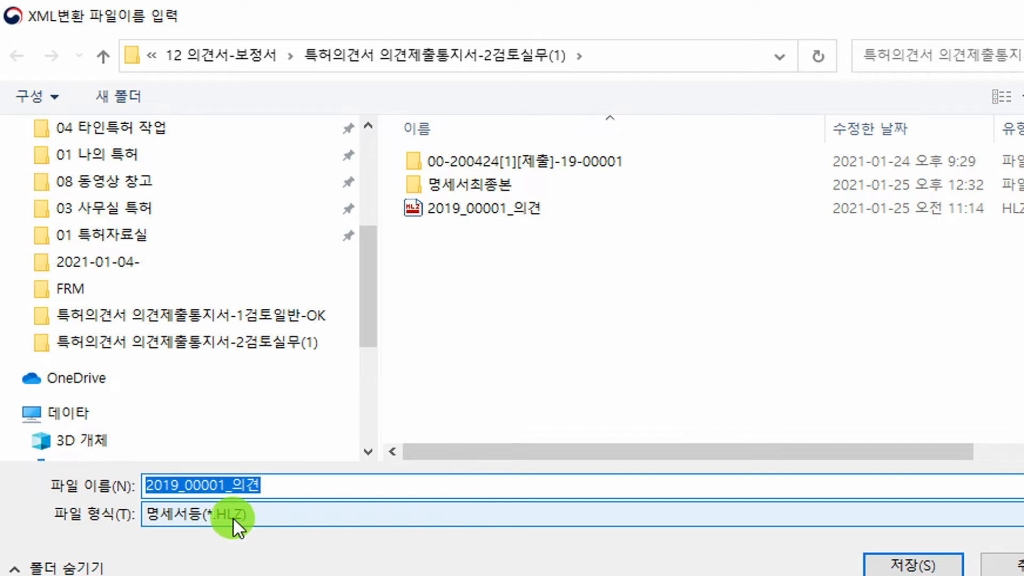
pyautogui.click(923, 563)
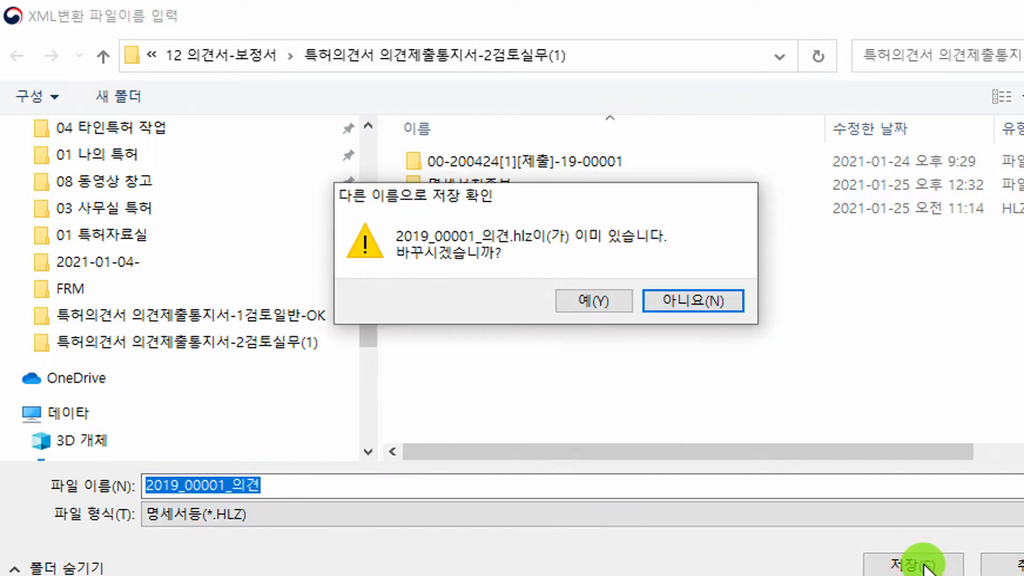
pyautogui.click(620, 299)
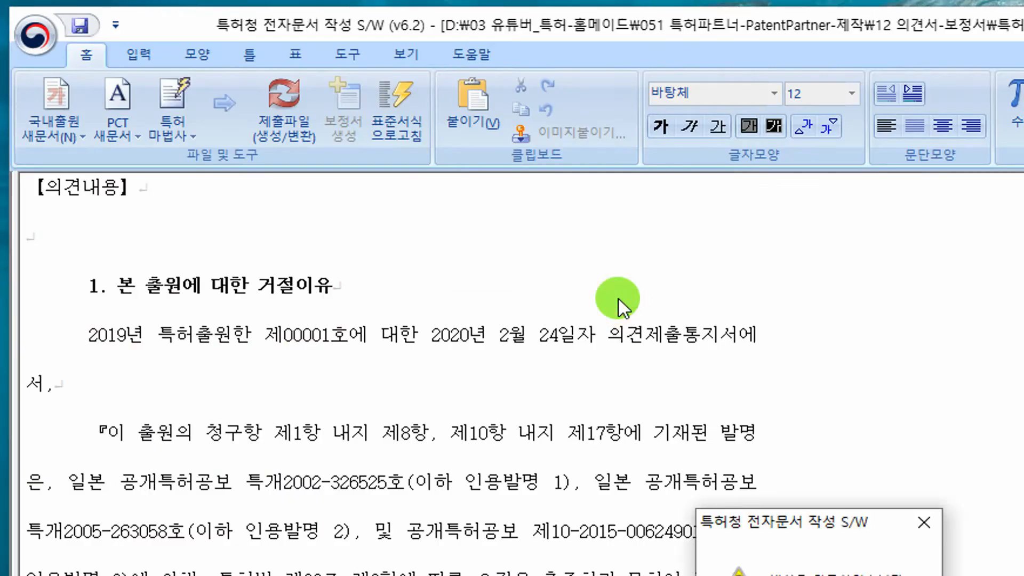
pyautogui.moveTo(816, 524); pyautogui.dragTo(615, 292)
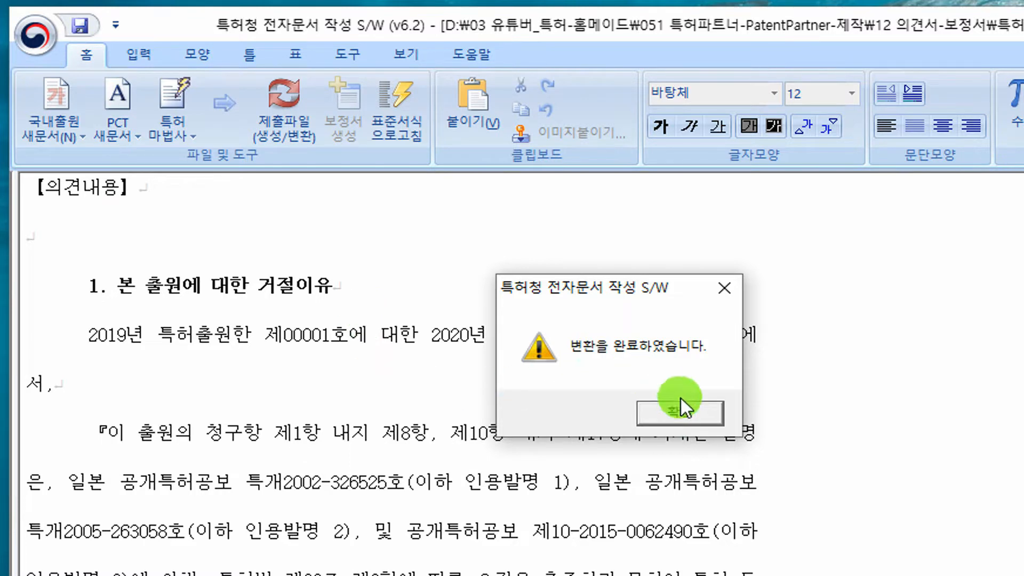
pyautogui.click(681, 413)
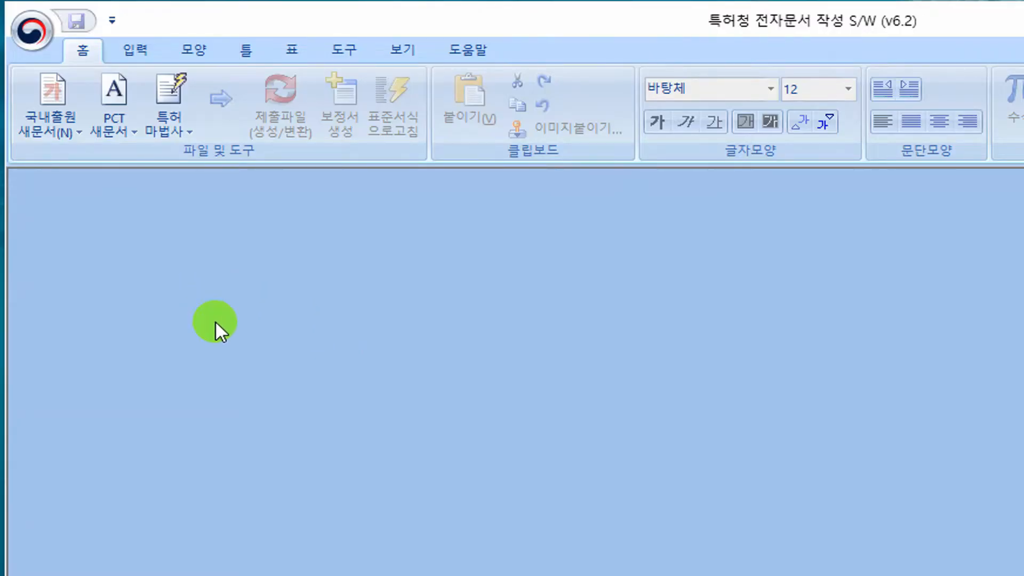
# Step: Load the final-version file 2019_00001_fin for creating an amendment and look through the specification's solution and effect sections
pyautogui.click(33, 32)
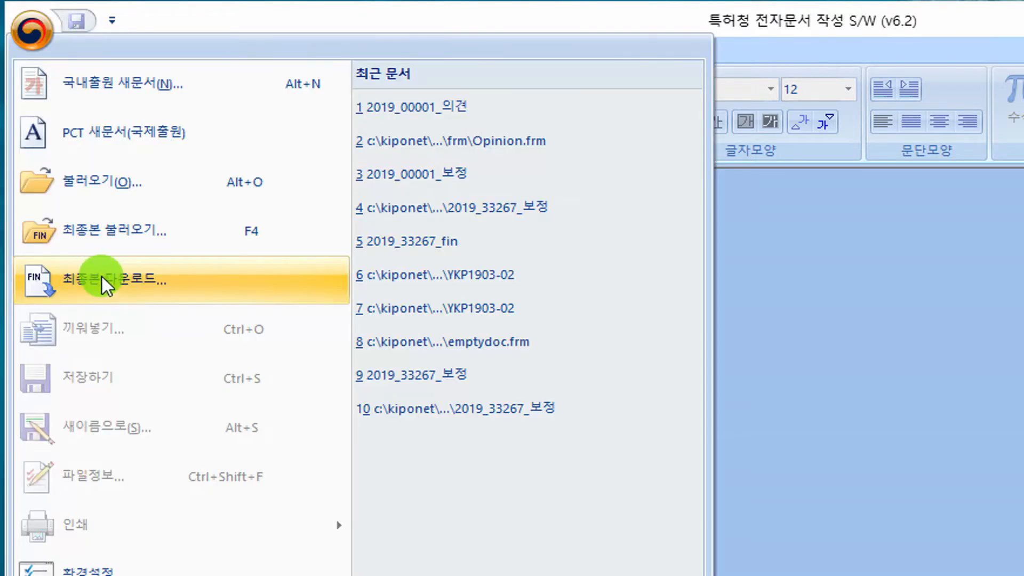
pyautogui.click(131, 235)
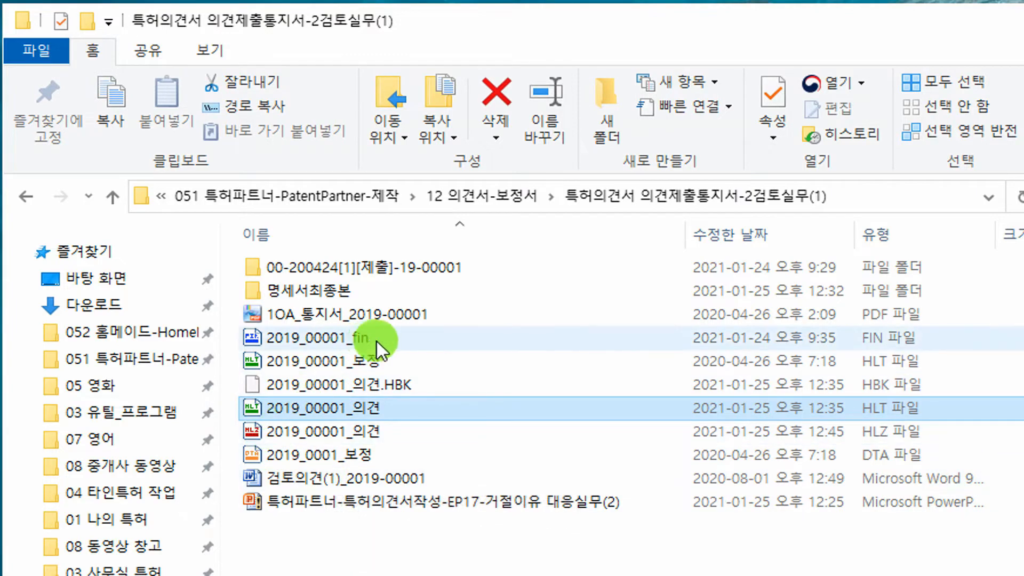
pyautogui.click(340, 340)
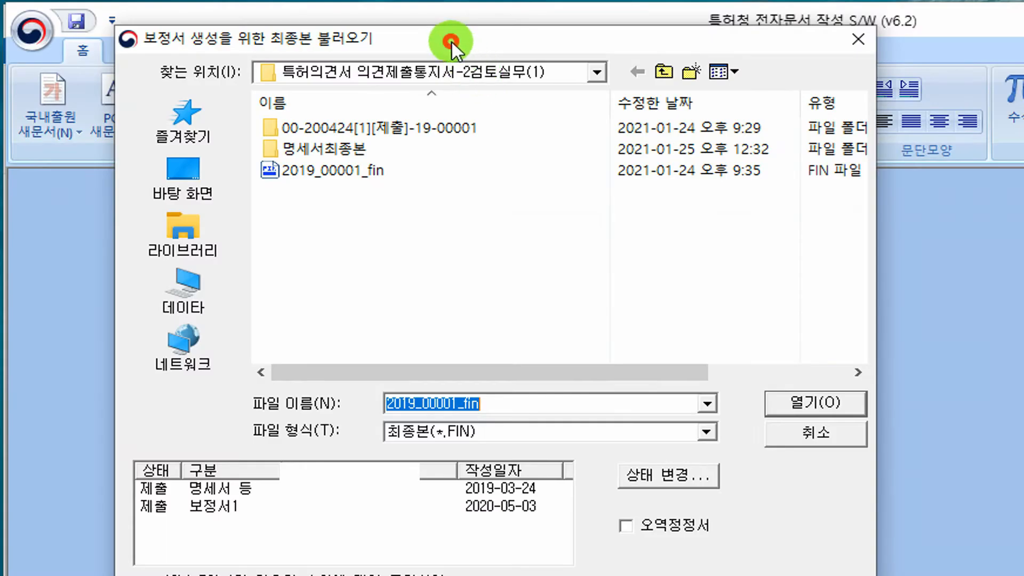
pyautogui.moveTo(453, 43); pyautogui.dragTo(428, 83)
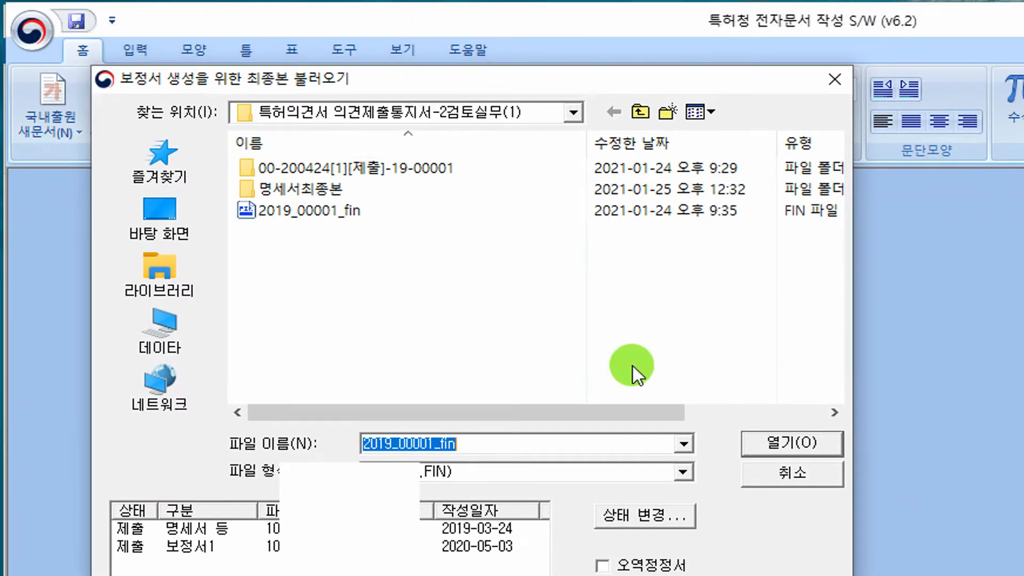
pyautogui.click(796, 444)
pyautogui.scroll(-10, 590, 373)
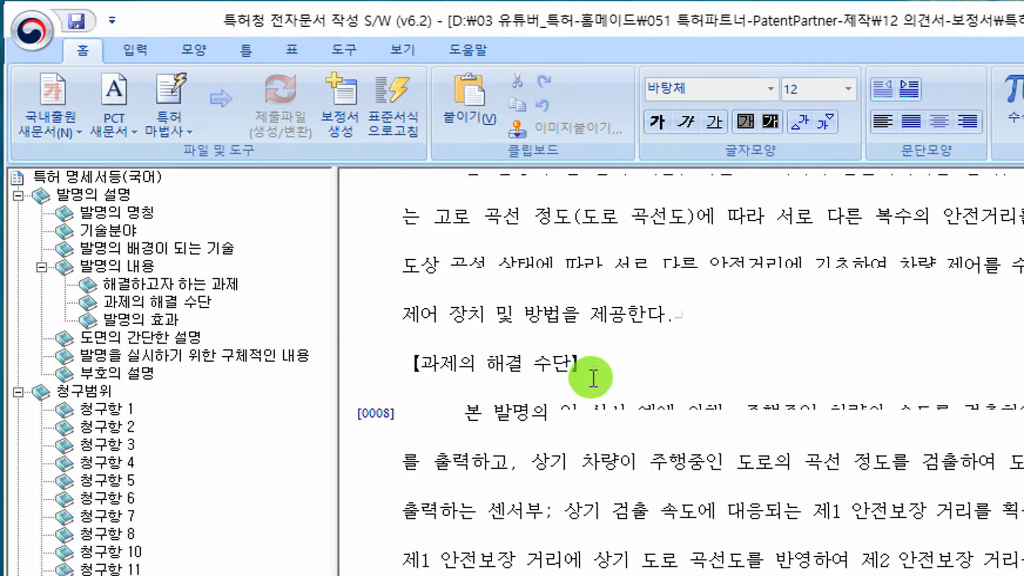
pyautogui.scroll(-10, 583, 343)
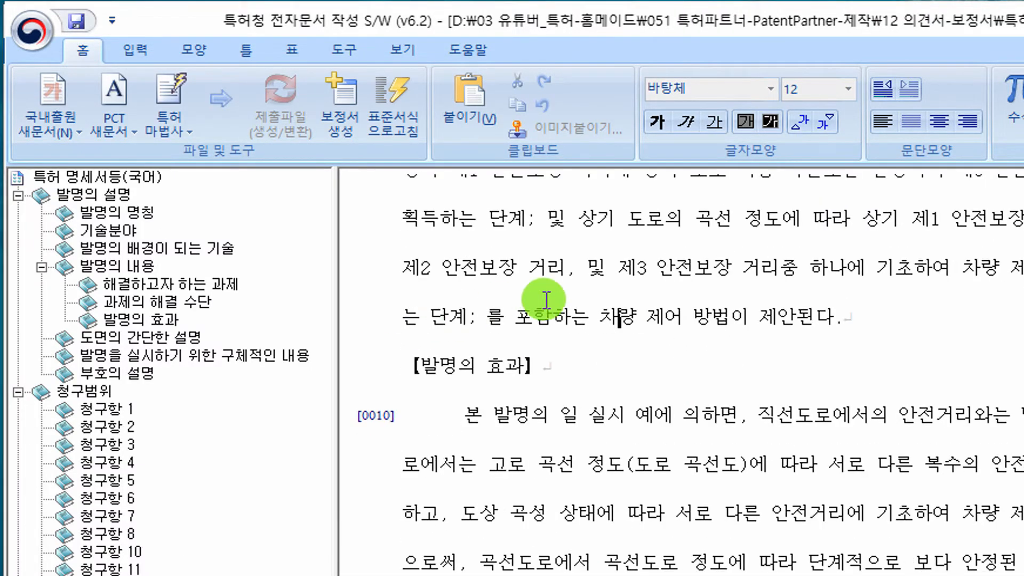
pyautogui.click(611, 280)
# Step: Generate the amendment from the specification document, using 2019-00001fin as the final-version file
pyautogui.click(28, 37)
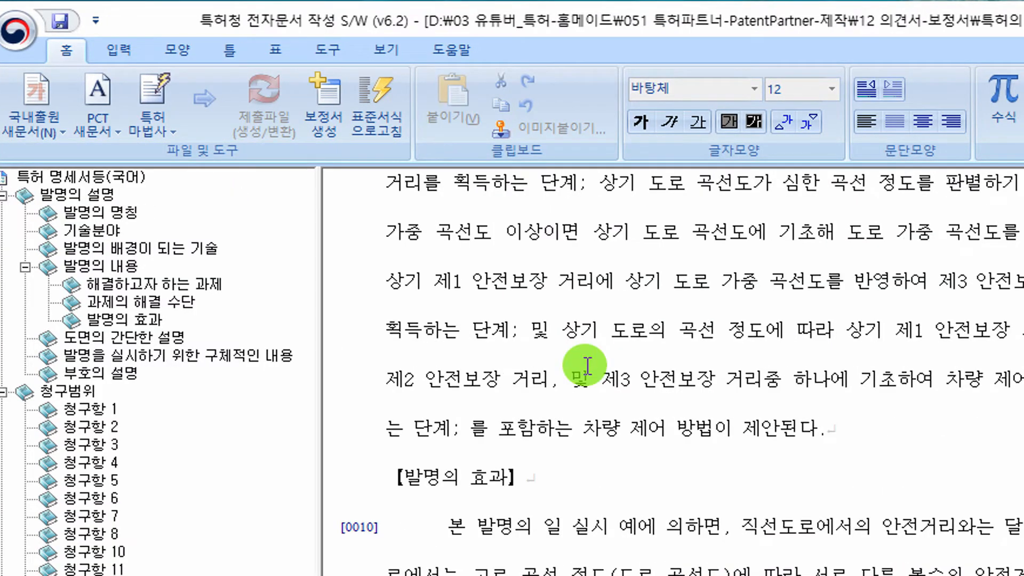
pyautogui.click(320, 114)
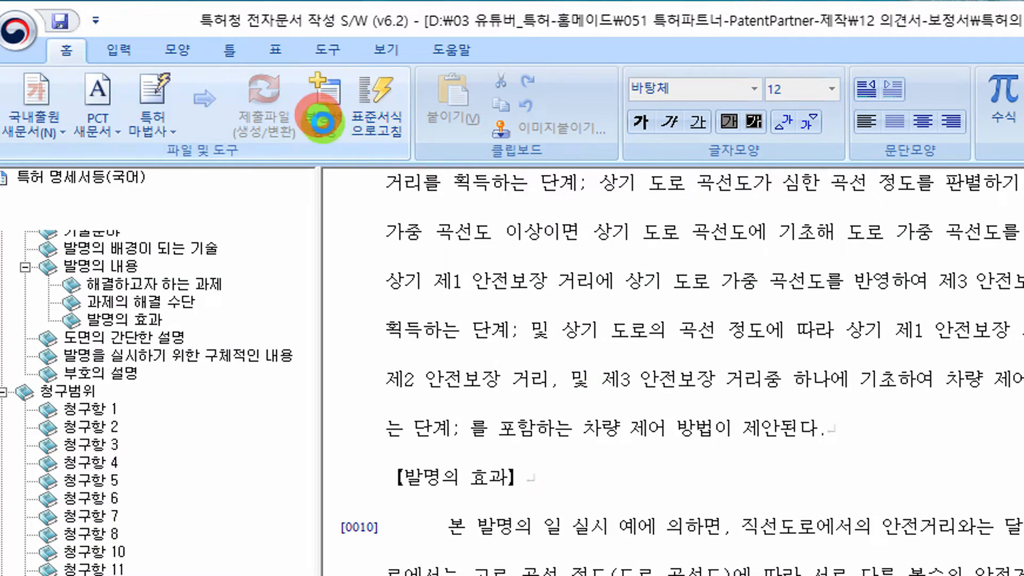
pyautogui.click(786, 440)
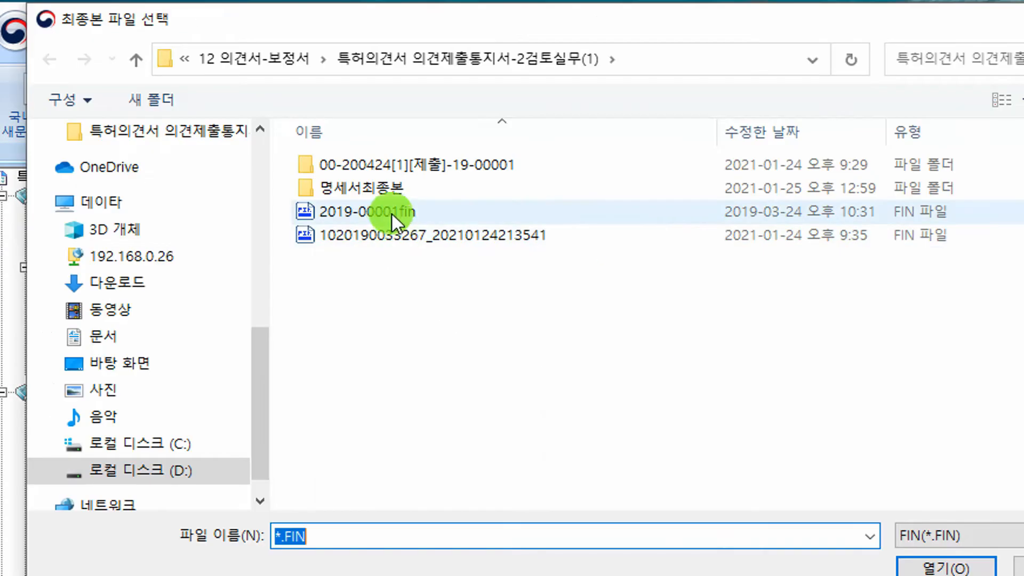
pyautogui.click(389, 210)
pyautogui.click(916, 564)
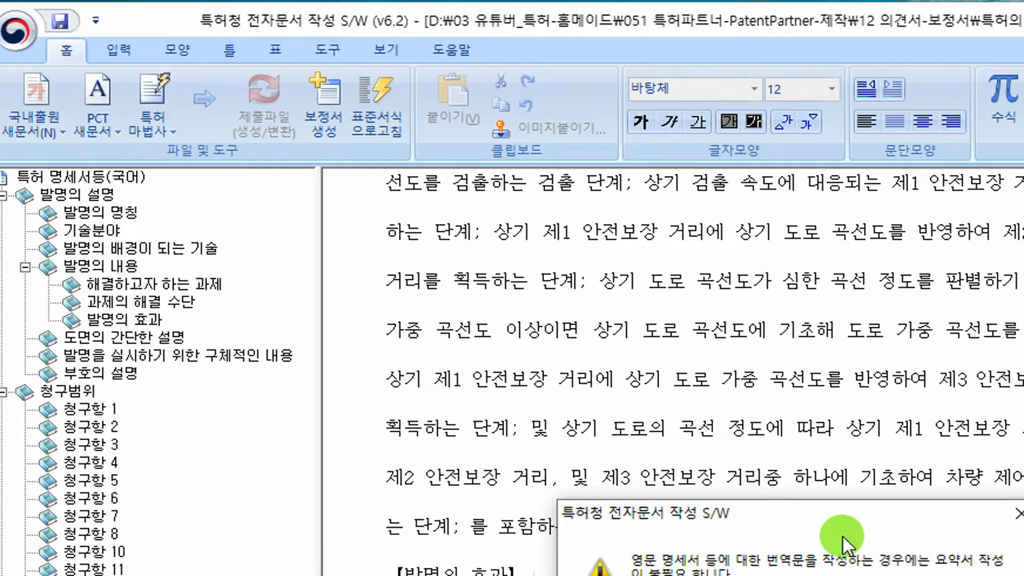
pyautogui.moveTo(820, 520); pyautogui.dragTo(589, 195)
pyautogui.click(790, 382)
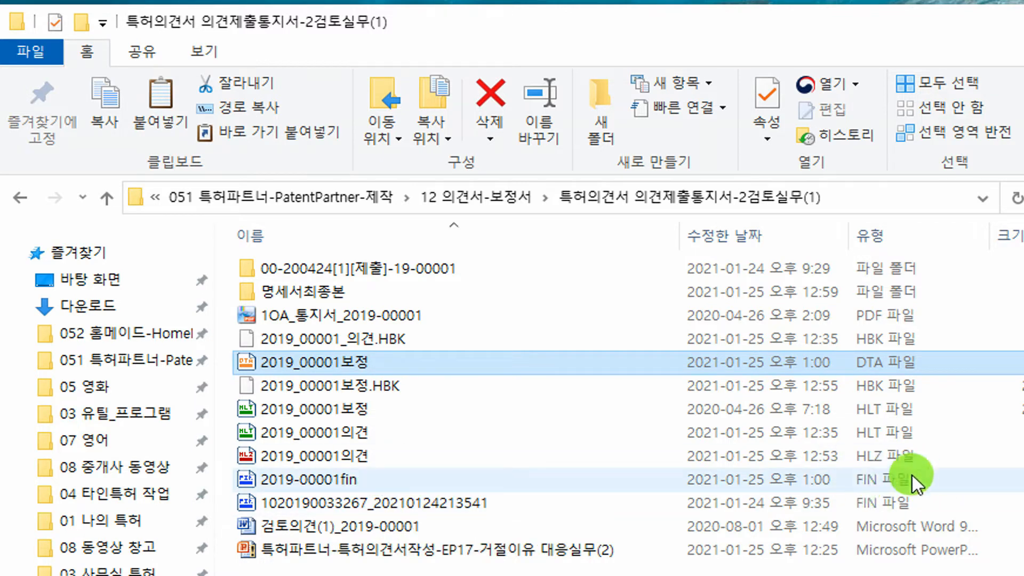
# Step: Locate the HLZ opinion file and the DTA amendment file in the case folder in File Explorer
pyautogui.click(334, 457)
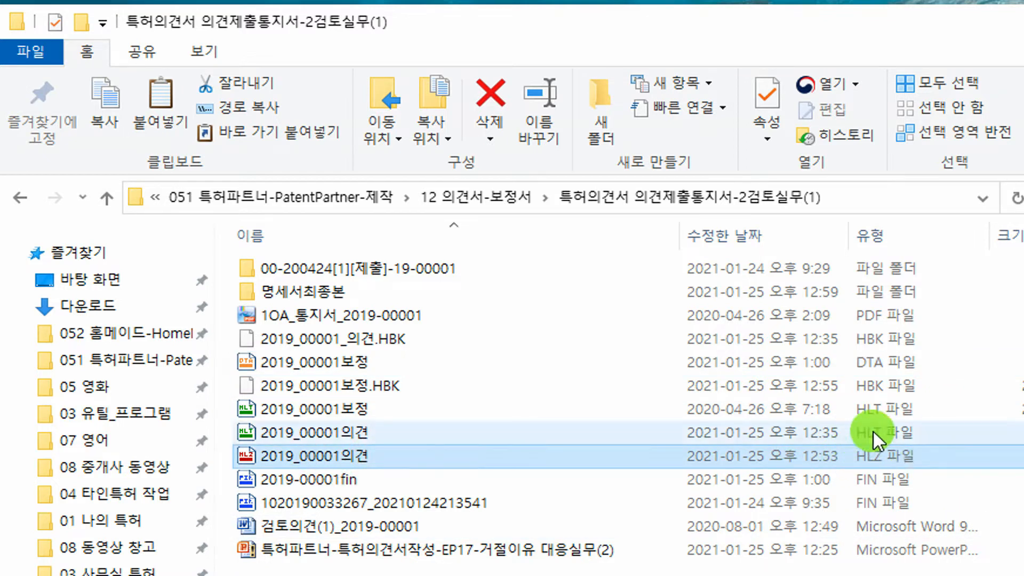
pyautogui.click(350, 363)
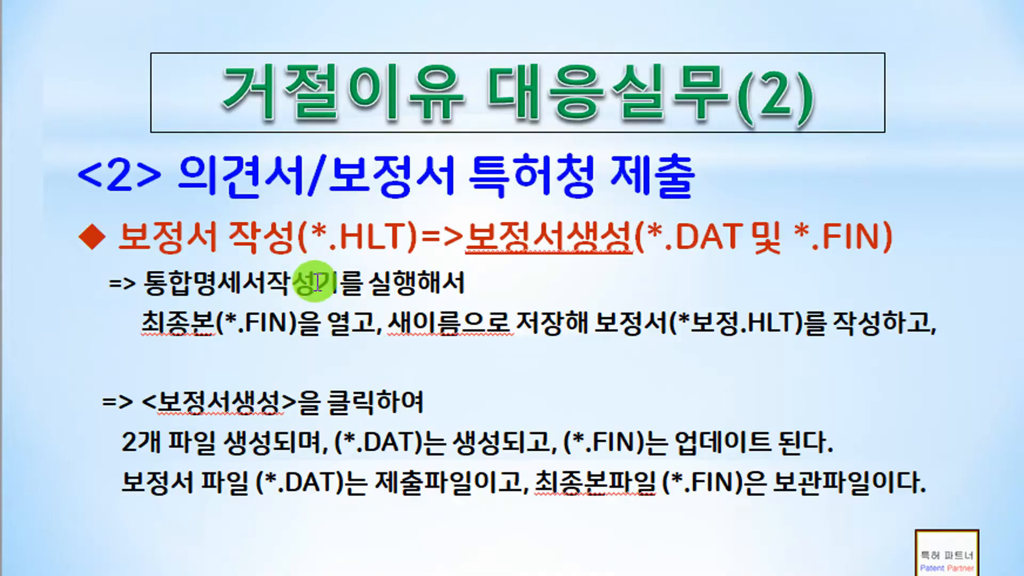
pyautogui.moveTo(181, 179); pyautogui.dragTo(702, 165)
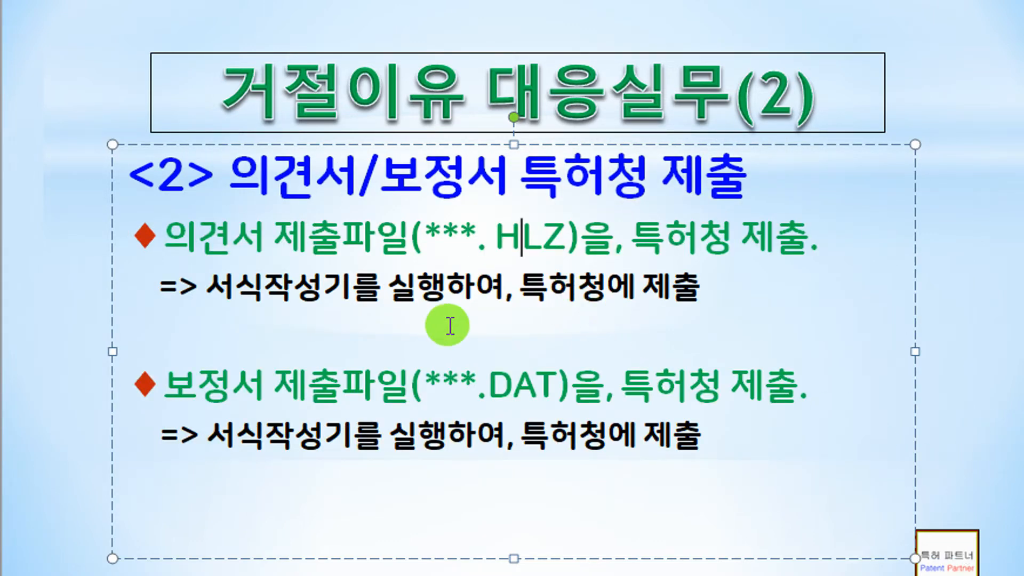
pyautogui.moveTo(164, 237); pyautogui.dragTo(583, 246)
pyautogui.moveTo(164, 394); pyautogui.dragTo(572, 397)
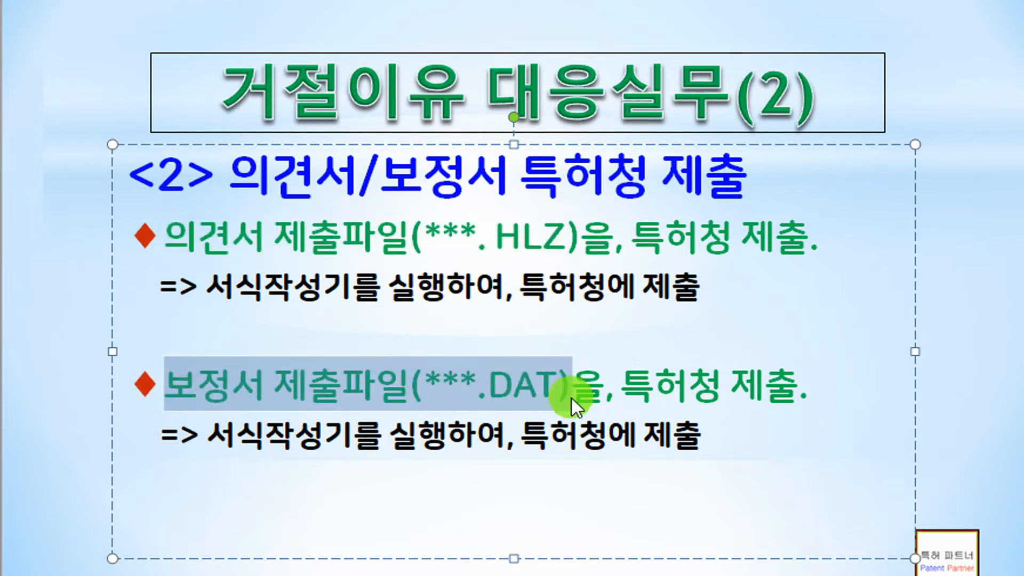
pyautogui.moveTo(631, 237); pyautogui.dragTo(845, 346)
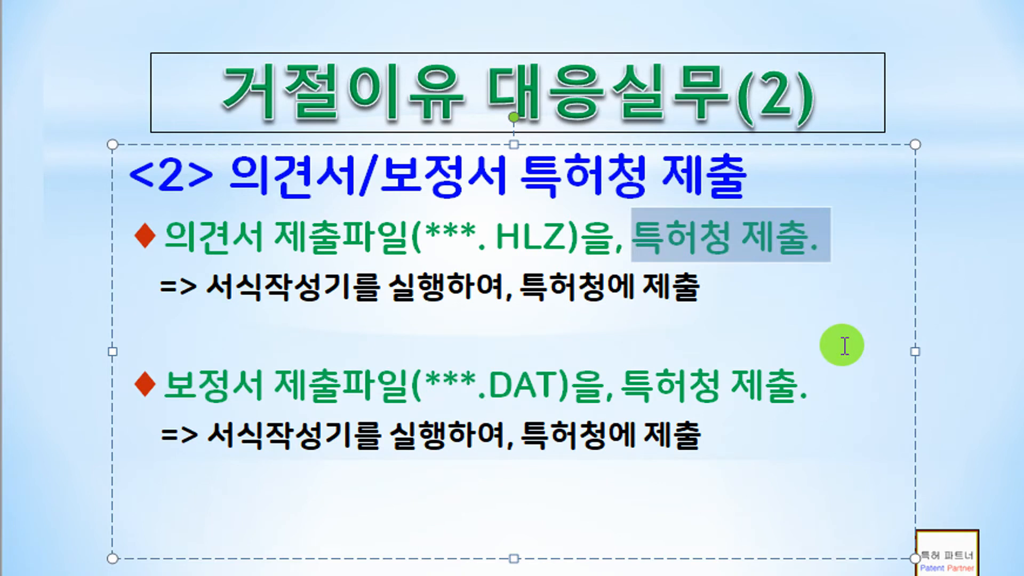
pyautogui.moveTo(618, 397); pyautogui.dragTo(800, 392)
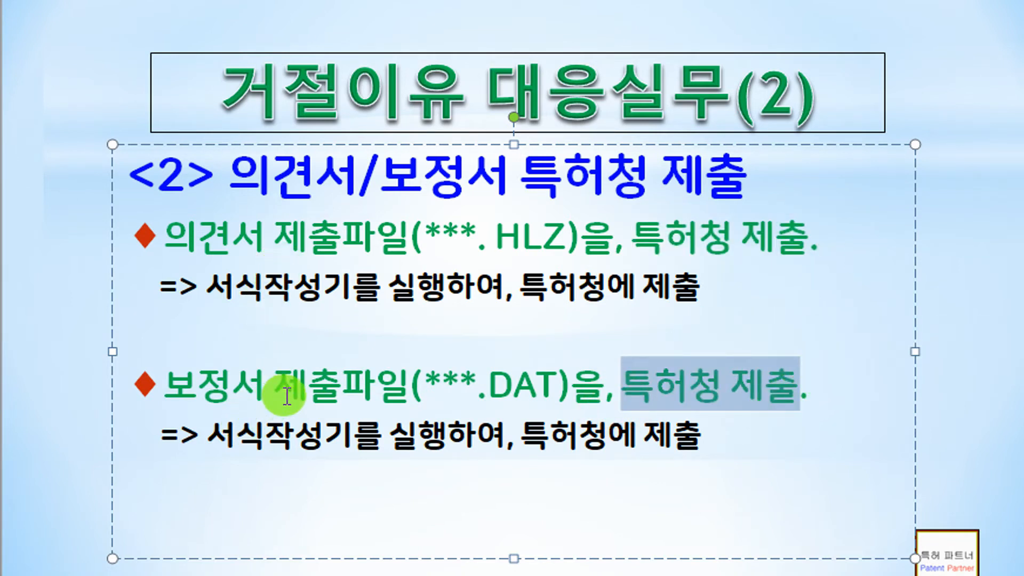
pyautogui.click(840, 418)
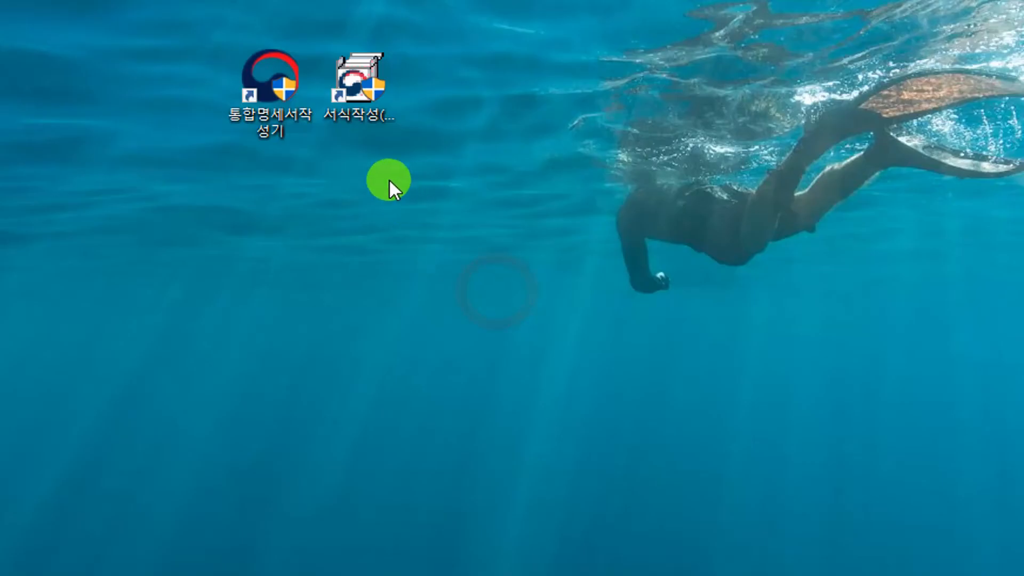
# Step: Launch 서식작성기 and select the 의견서·답변서·소명서 form under 국내중간서식, 특허/실용신안
pyautogui.doubleClick(373, 91)
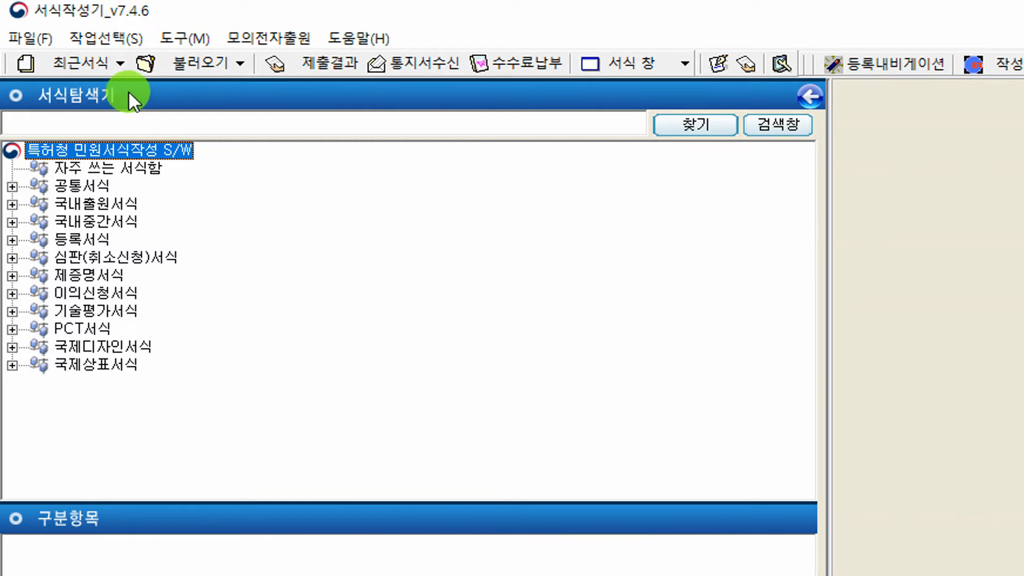
pyautogui.doubleClick(78, 221)
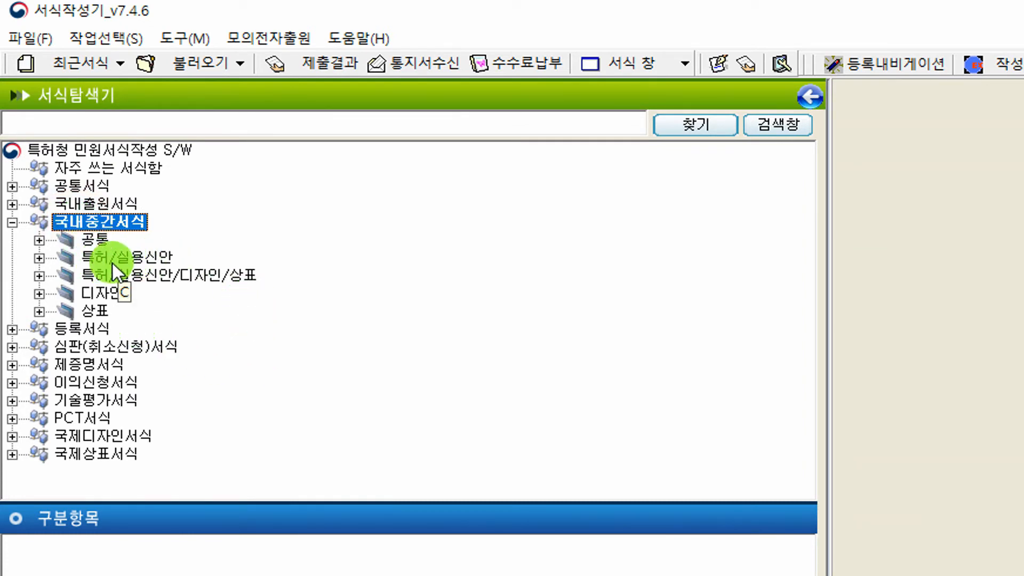
pyautogui.doubleClick(113, 259)
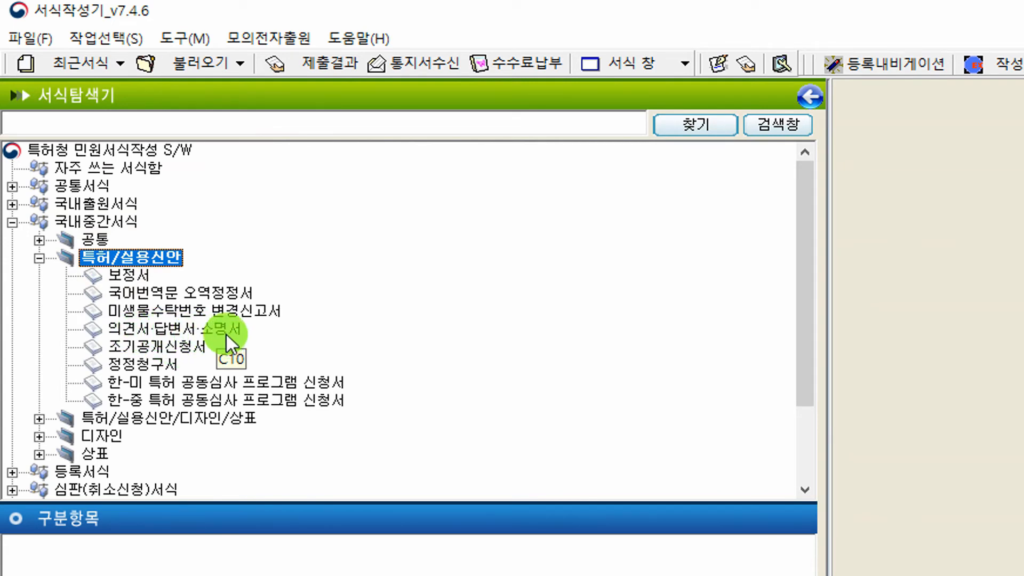
pyautogui.click(172, 330)
pyautogui.scroll(-2, 480, 469)
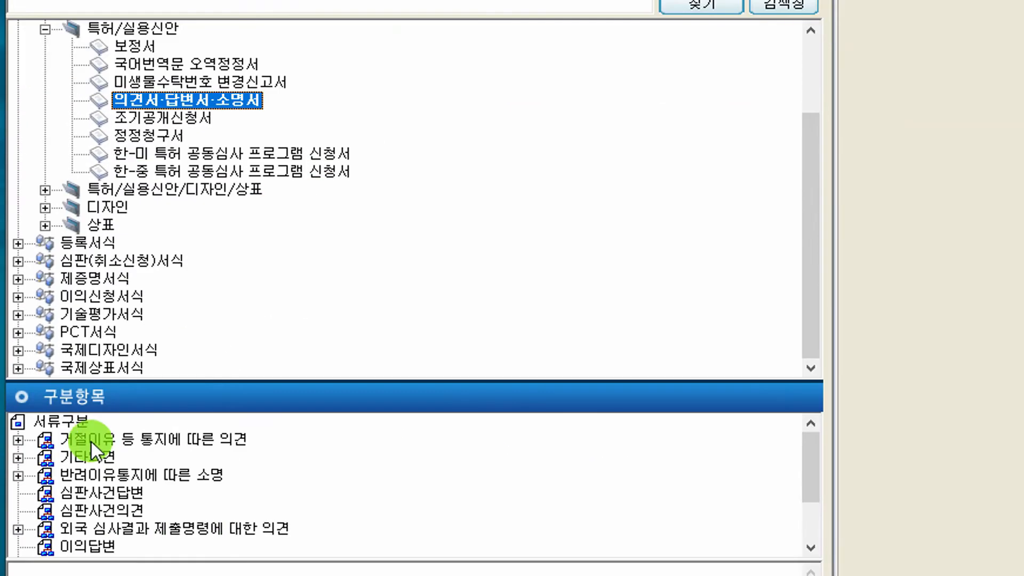
# Step: Choose the 출원(특허) 절차 document type under 거절이유 등 통지에 따른 의견 and open its form
pyautogui.doubleClick(211, 439)
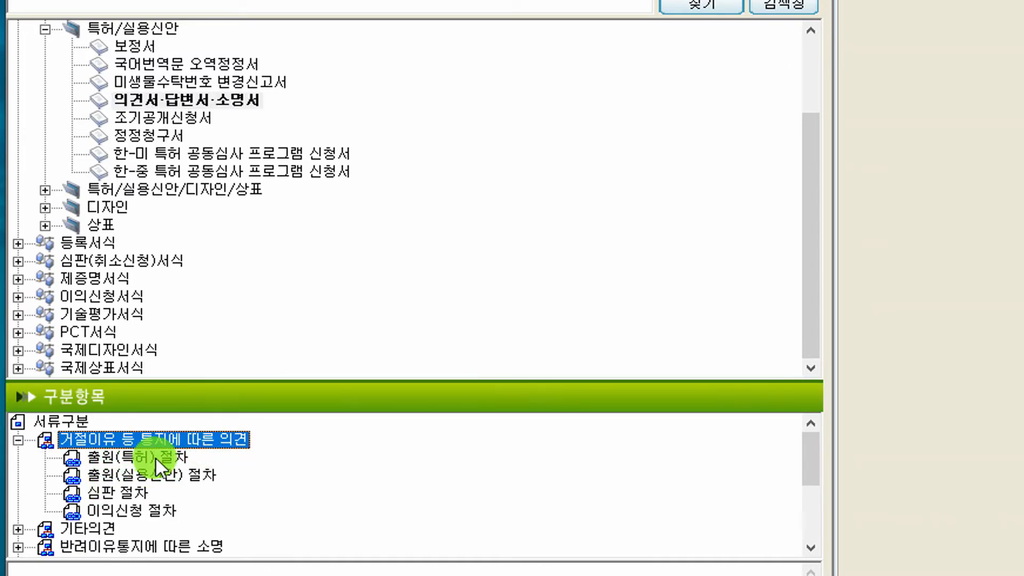
pyautogui.click(173, 463)
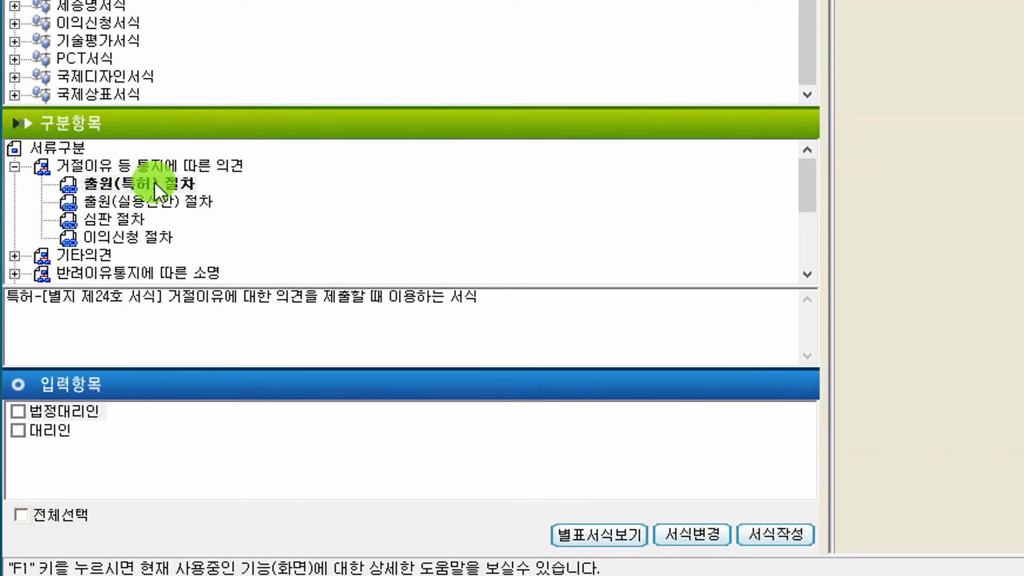
pyautogui.doubleClick(149, 227)
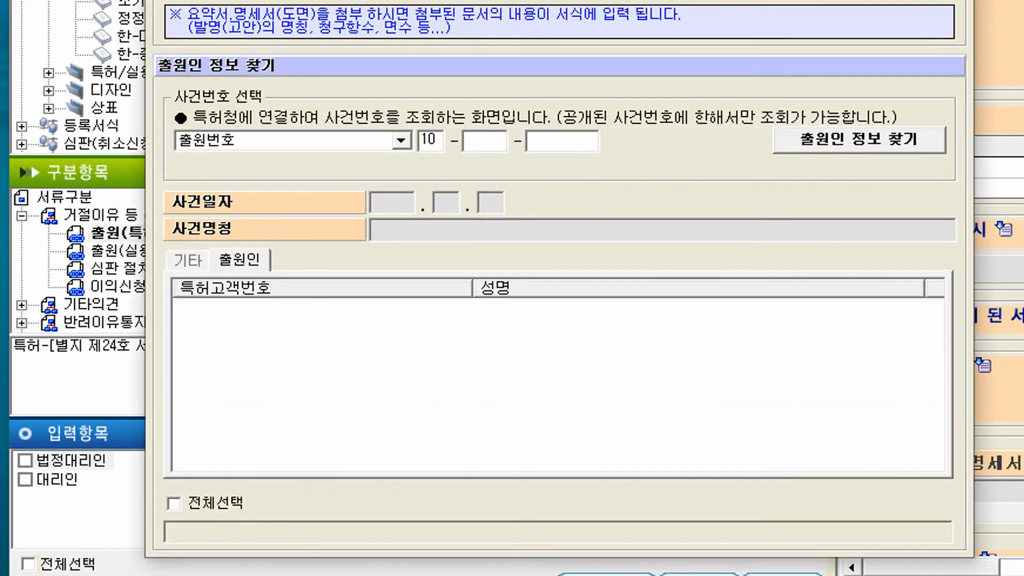
# Step: Browse the case folder for the opinion's attachment file, and dismiss the file search and applicant information dialogs without attaching anything
pyautogui.moveTo(664, 0); pyautogui.dragTo(552, 14)
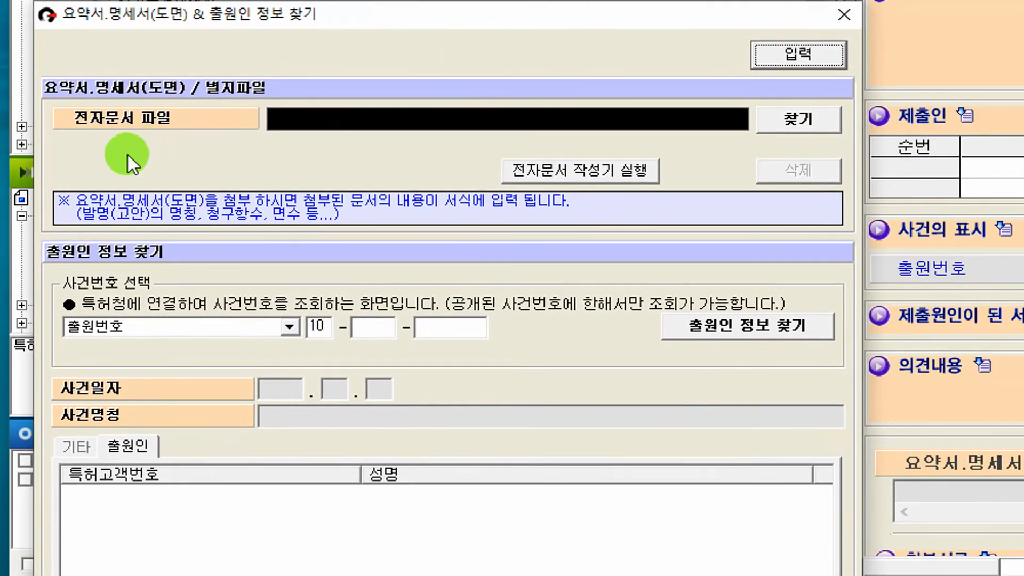
pyautogui.click(788, 120)
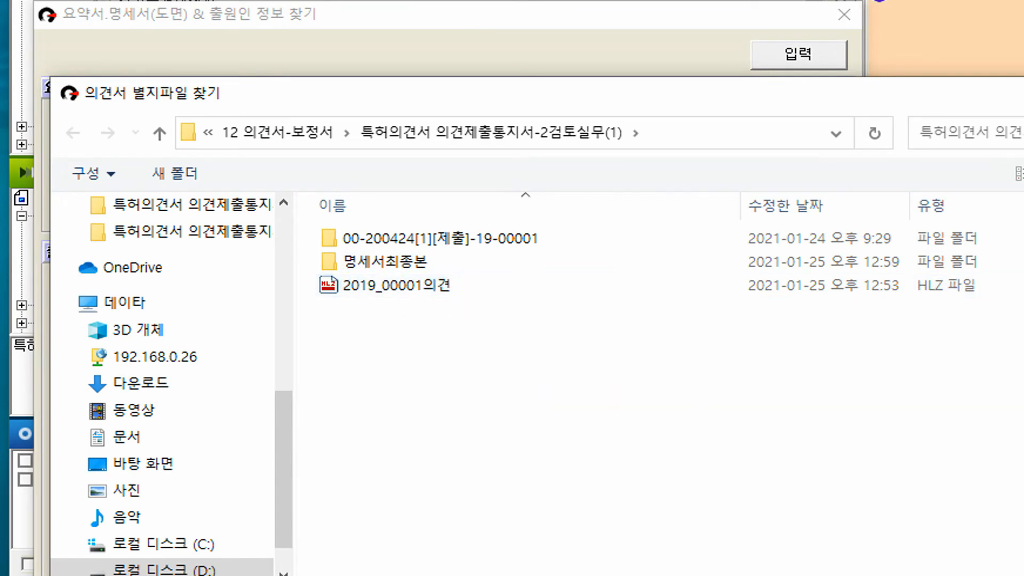
pyautogui.click(1023, 93)
pyautogui.click(844, 15)
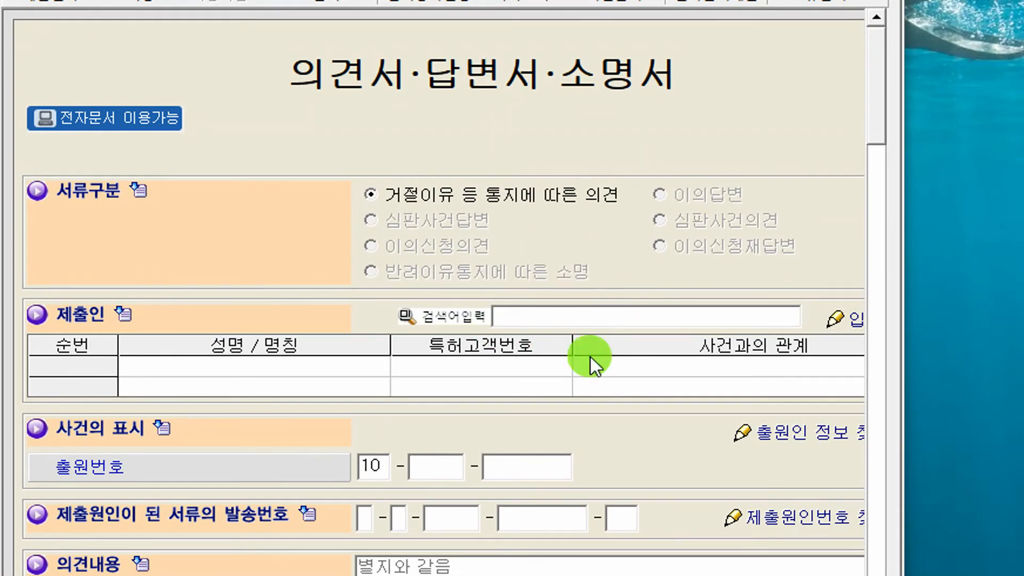
# Step: Review the opinion form's case number, dispatch number, opinion content and attachment sections, and close the form
pyautogui.scroll(-6, 458, 352)
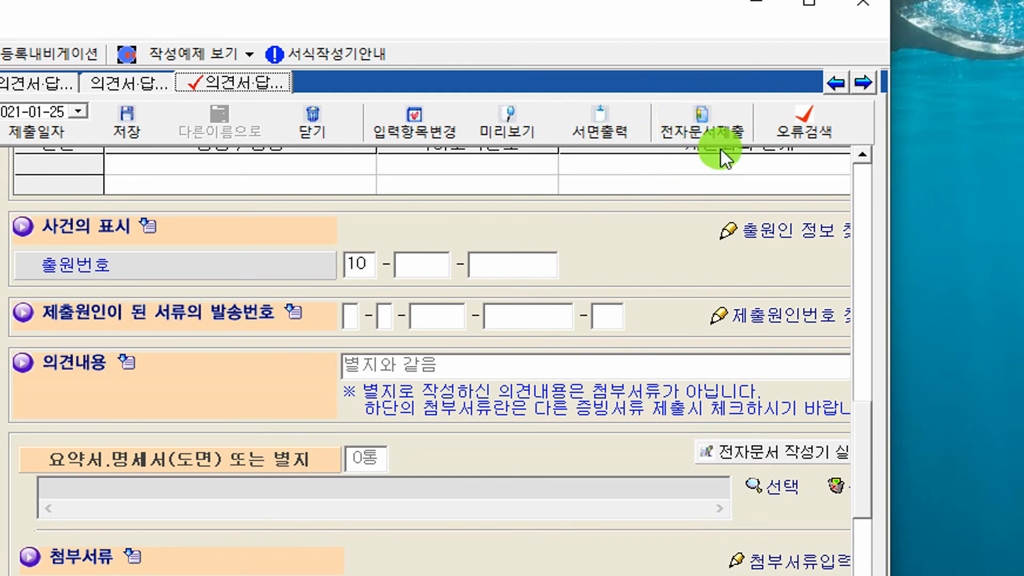
pyautogui.click(688, 104)
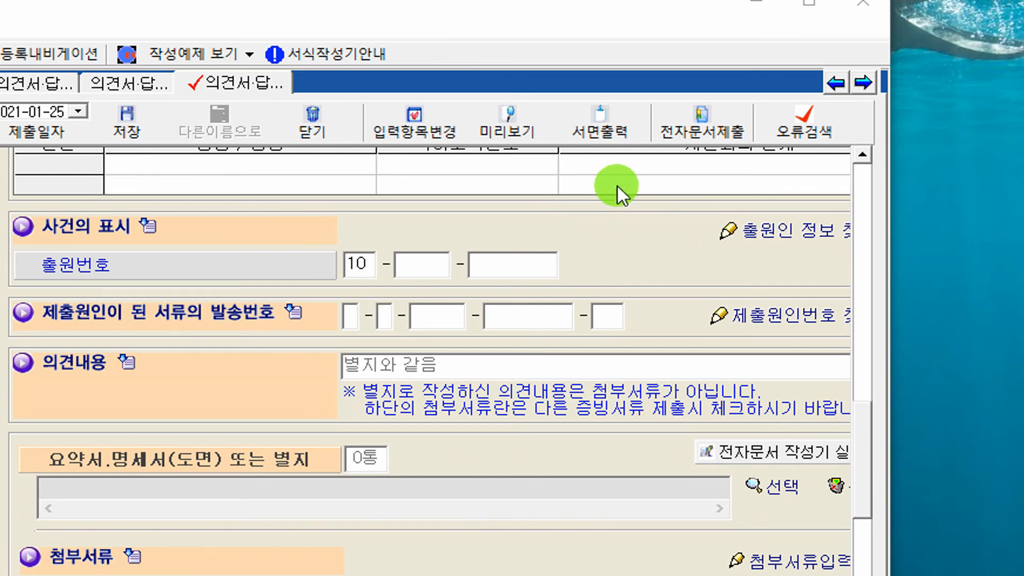
pyautogui.click(556, 19)
pyautogui.moveTo(611, 10); pyautogui.dragTo(758, 72)
pyautogui.click(1001, 81)
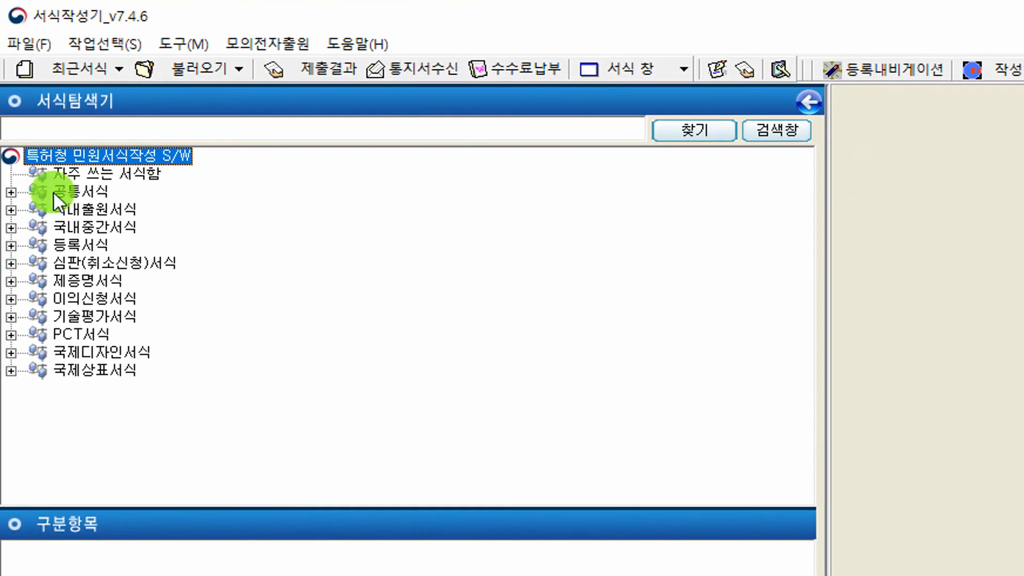
# Step: Open the 보정서 form from 국내중간서식, 특허/실용신안 for 출원(특허) 절차 under 명세서등 보정
pyautogui.click(85, 104)
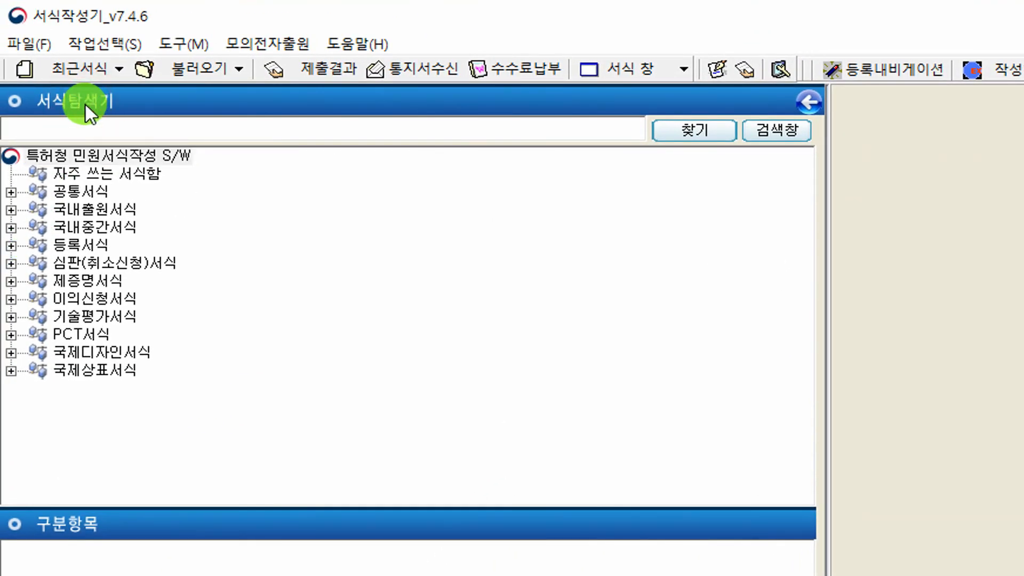
pyautogui.doubleClick(102, 227)
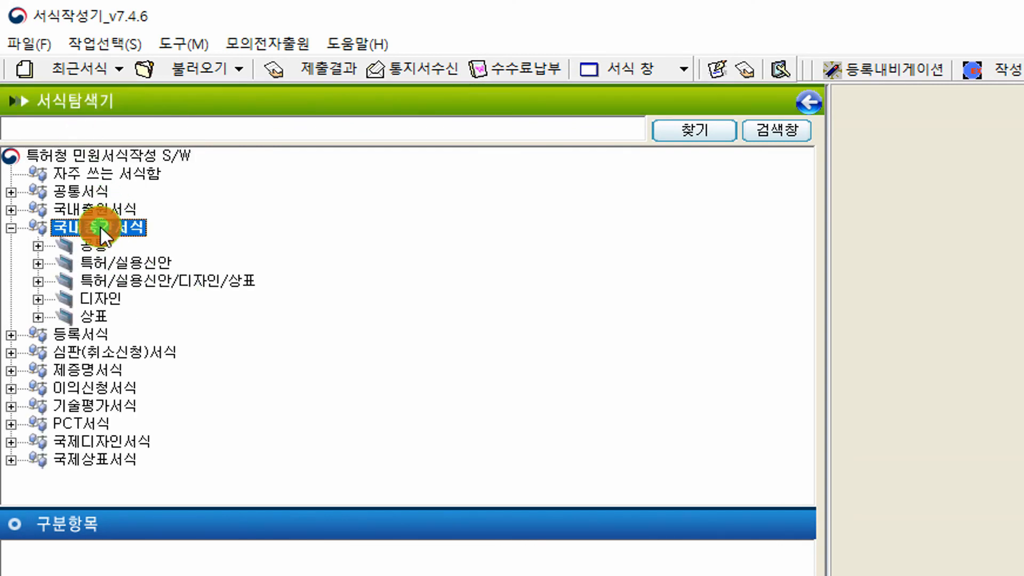
pyautogui.doubleClick(112, 264)
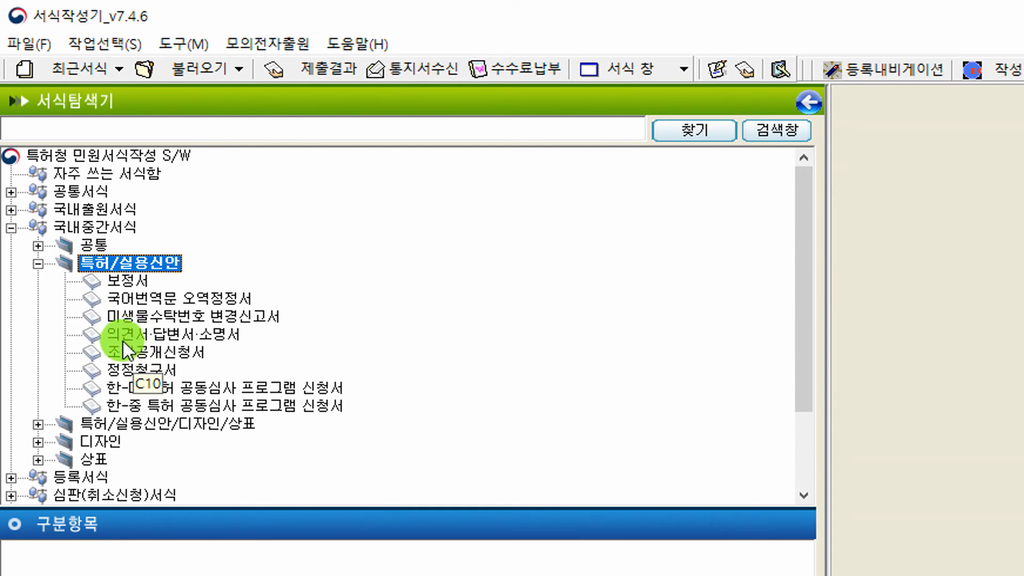
pyautogui.click(181, 336)
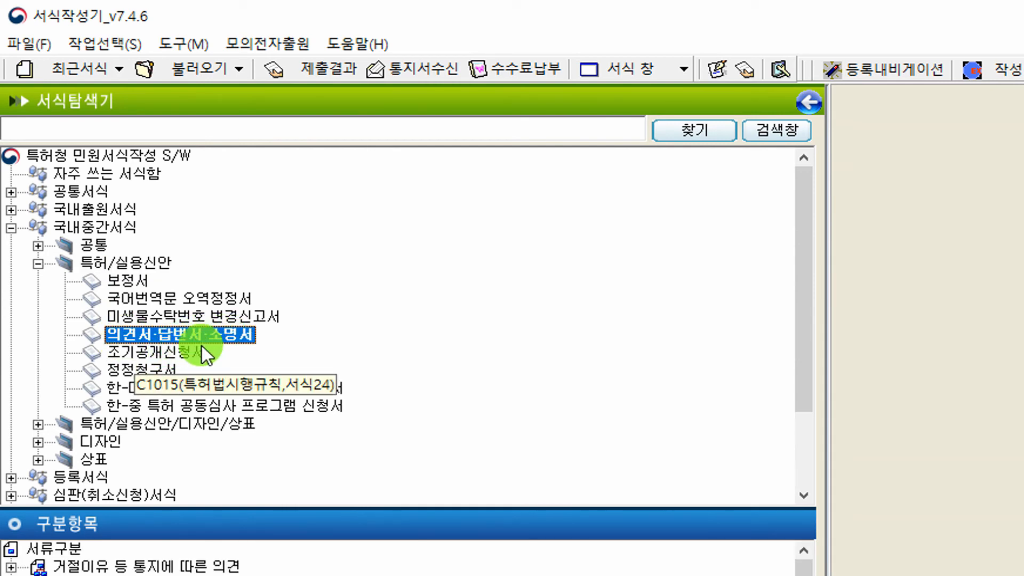
pyautogui.click(125, 281)
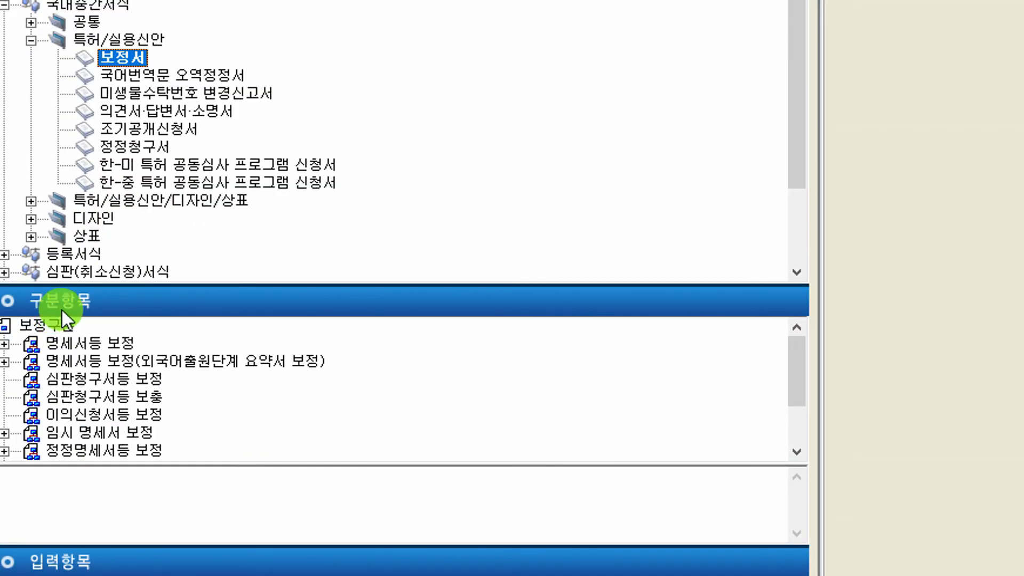
pyautogui.doubleClick(81, 344)
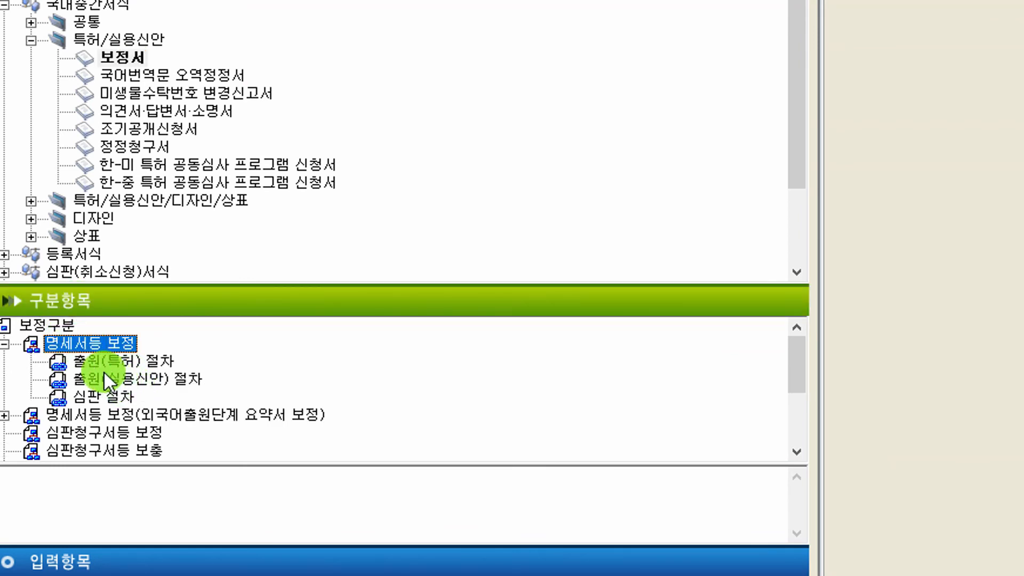
pyautogui.doubleClick(129, 362)
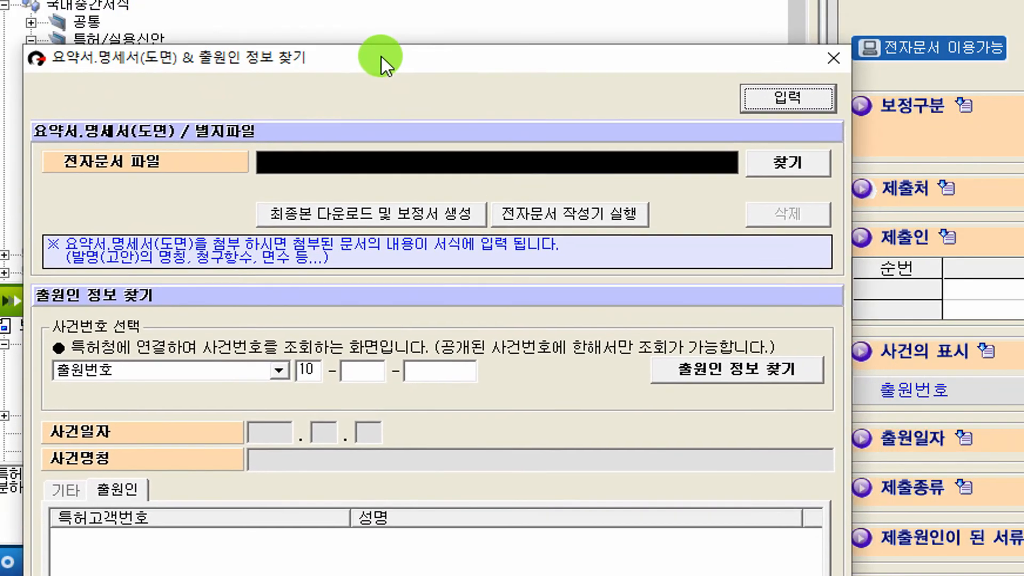
# Step: Open the file search for the amendment's attachment, and dismiss it and the applicant information dialog without attaching anything
pyautogui.click(612, 51)
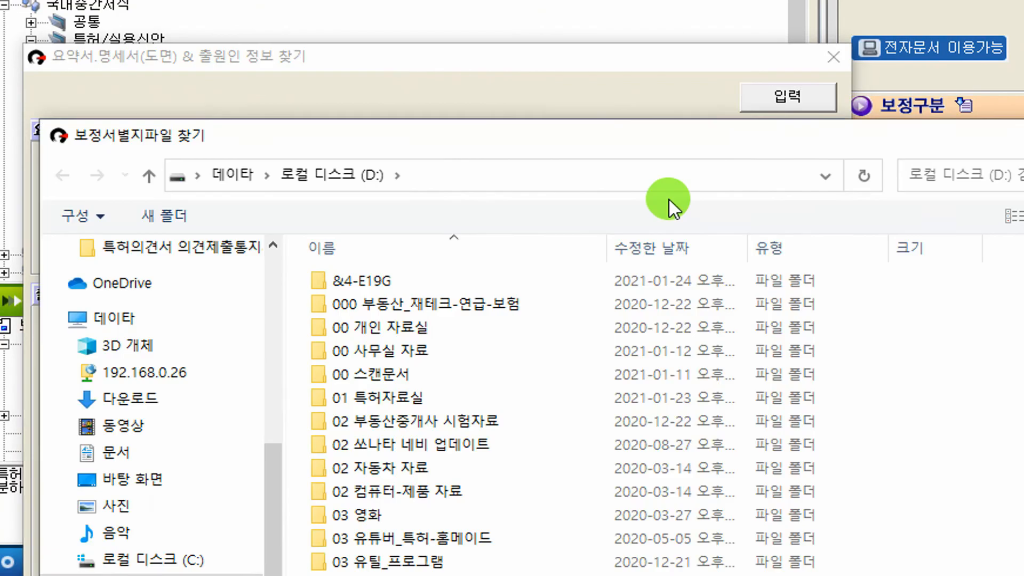
pyautogui.moveTo(543, 142); pyautogui.dragTo(440, 0)
pyautogui.click(114, 408)
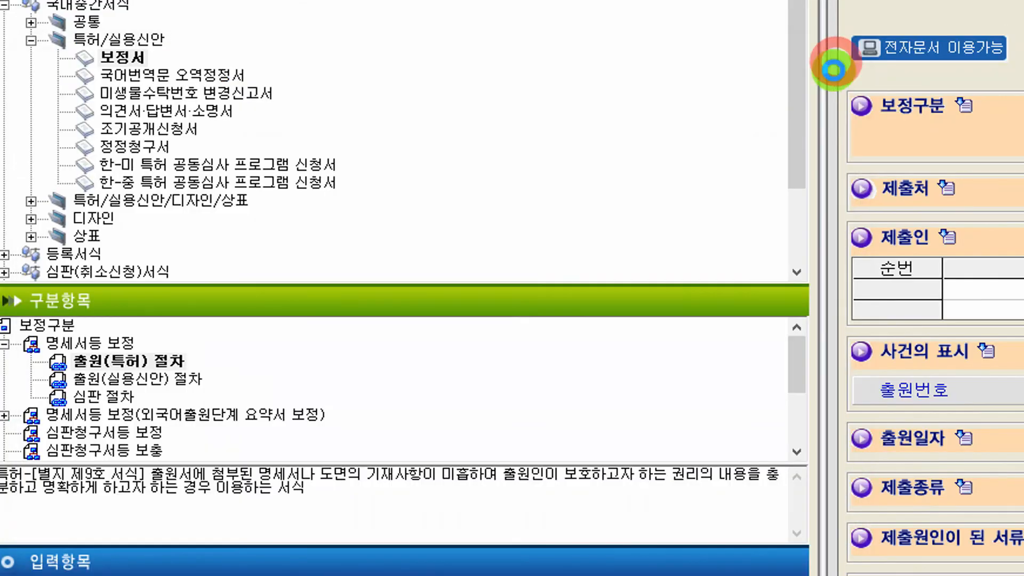
# Step: Examine the amendment form's submitter, case, amendment details, fee and attachment sections
pyautogui.click(630, 397)
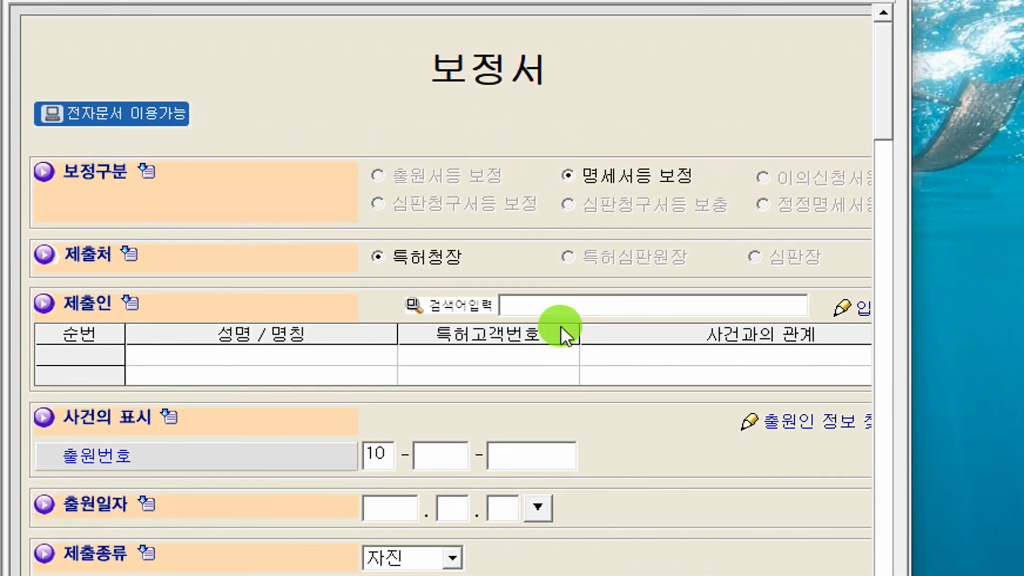
pyautogui.scroll(-5, 607, 520)
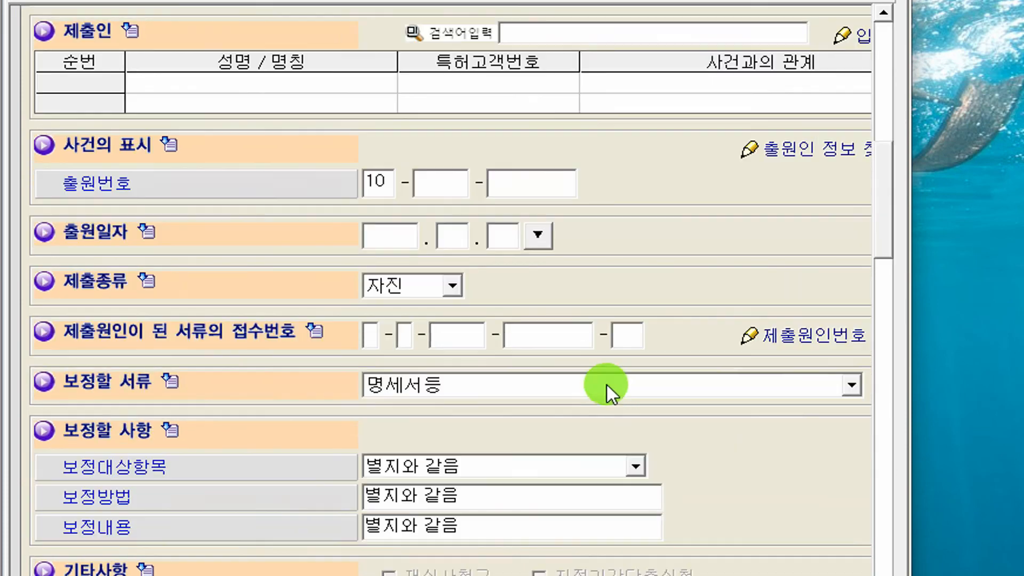
pyautogui.scroll(-10, 550, 402)
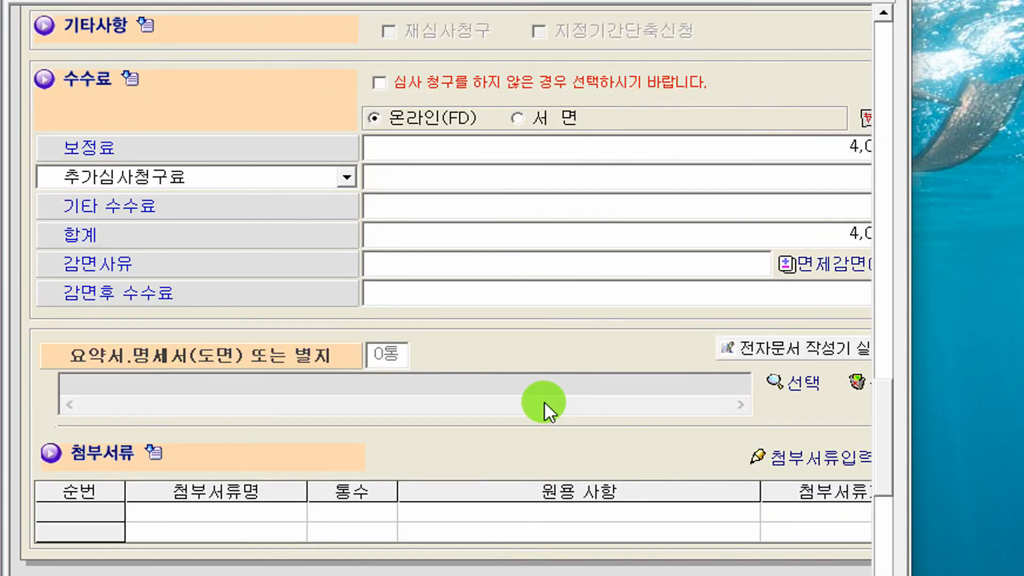